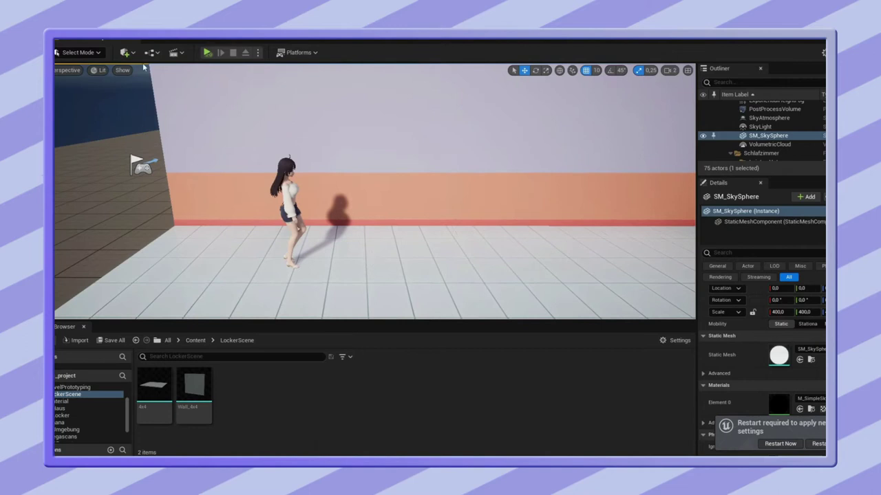
Step: Place a cube placeholder against the orange-striped wall and move the walking character in front of it
drag(235, 149, 357, 222)
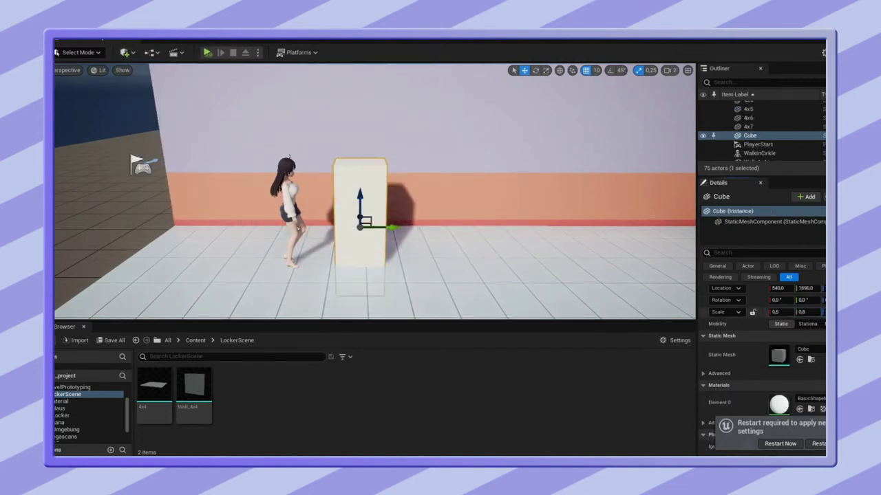
mouse_move(360, 222)
alt+mouse_down()
mouse_move(481, 195)
mouse_move(278, 298)
alt+mouse_up()
click(278, 297)
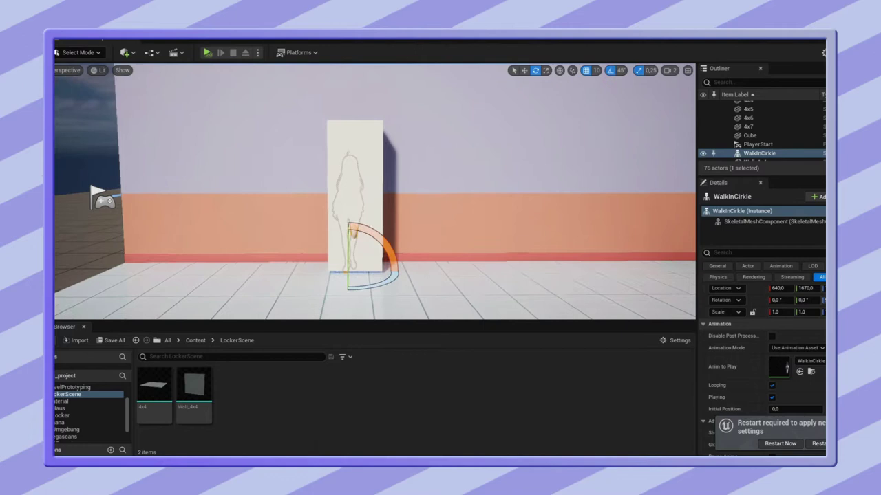
alt+drag(368, 265, 467, 281)
key(w)
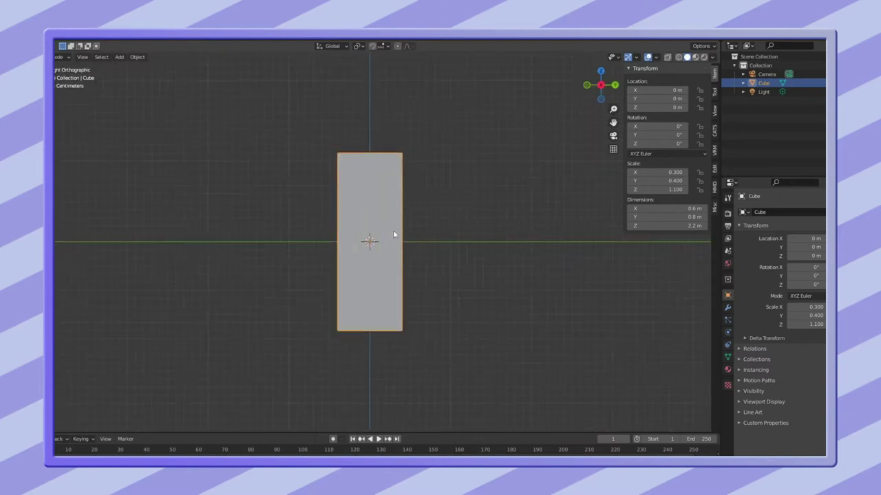
Step: Raise the cube along Z onto the ground and start reshaping the box in Edit Mode
key(g)
key(z)
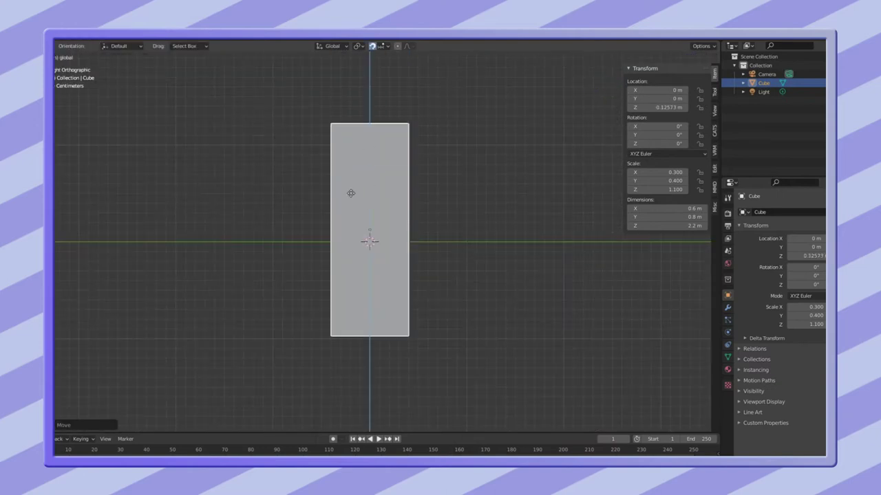
key(Tab)
mouse_move(401, 212)
middle_down()
mouse_move(466, 213)
mouse_move(458, 221)
middle_up()
key(KP_3)
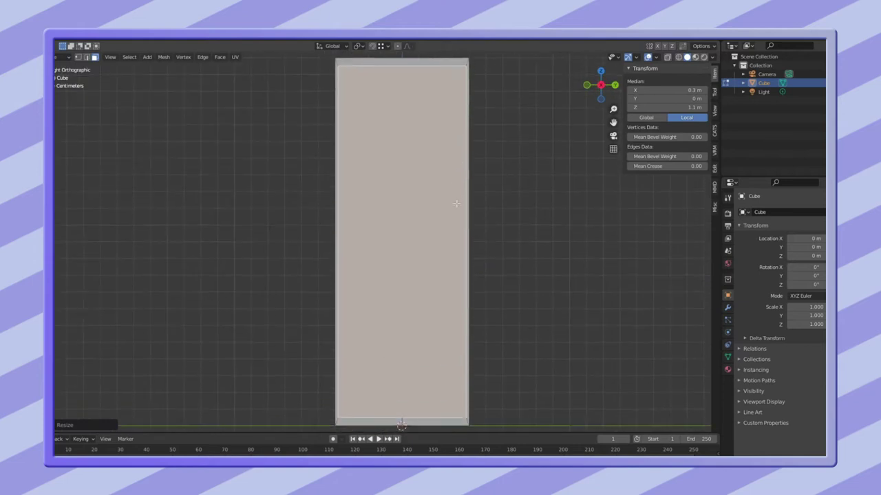
click(404, 201)
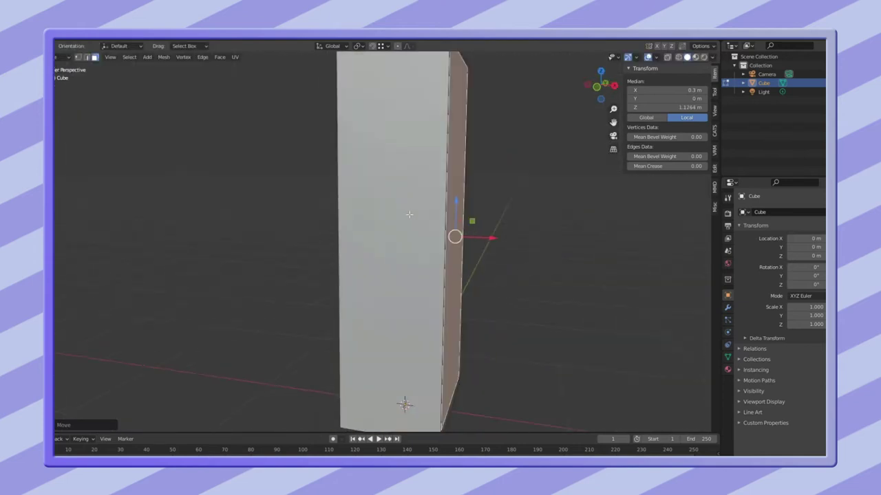
mouse_move(404, 201)
middle_down()
mouse_move(431, 330)
mouse_move(358, 289)
middle_up()
key(ctrl+z)
key(KP_3)
right_click(442, 319)
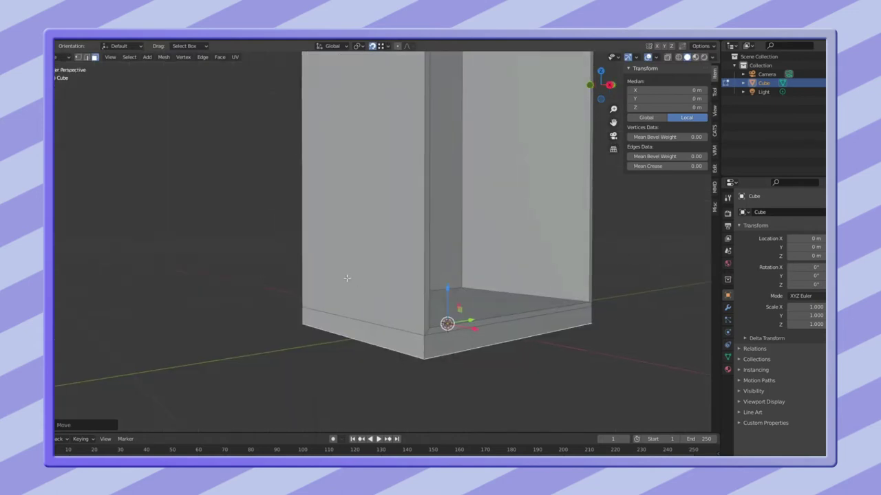
Step: Scale and flatten the base faces, then separate the selected faces into their own object
click(408, 311)
middle_drag(408, 312, 396, 304)
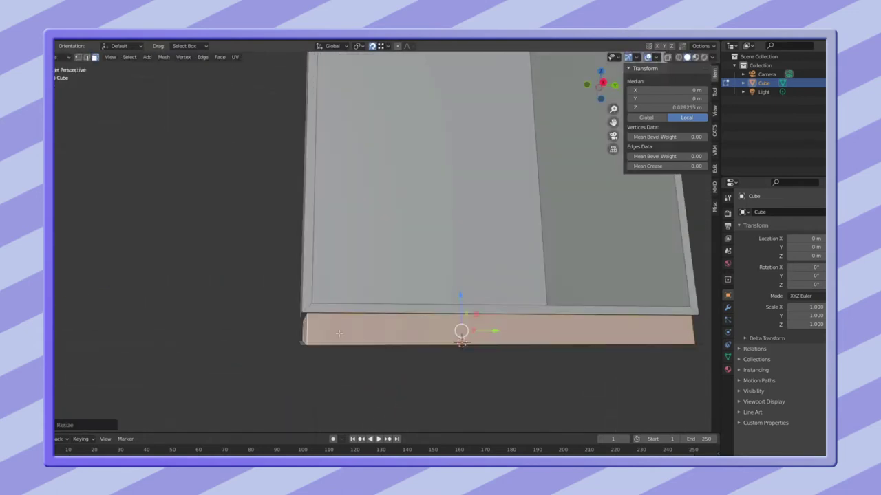
click(576, 374)
key(KP_3)
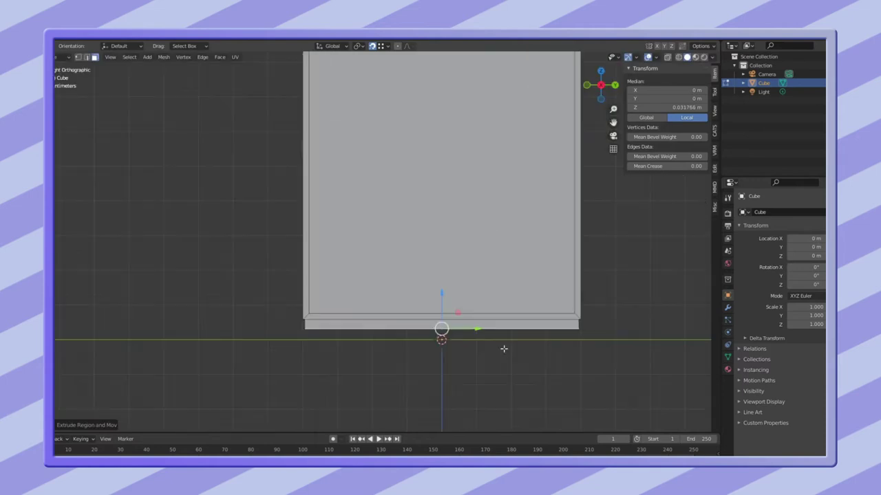
middle_drag(291, 311, 310, 375)
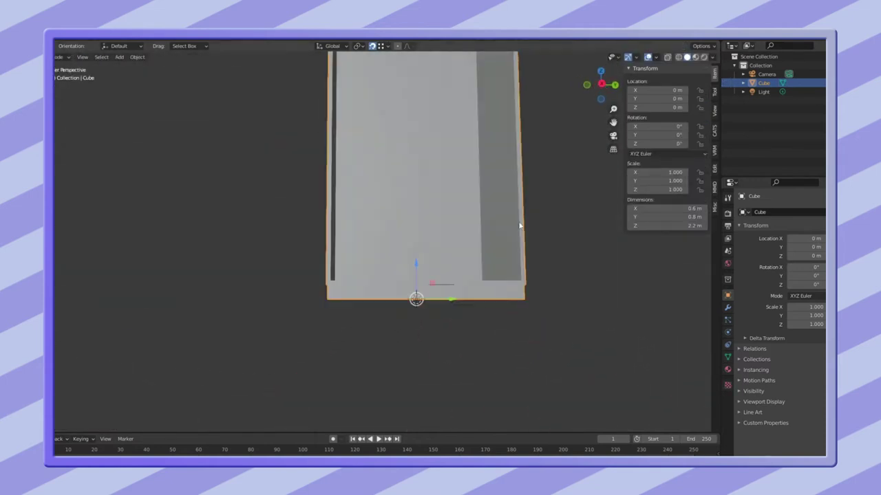
right_click(309, 376)
middle_drag(314, 426, 269, 346)
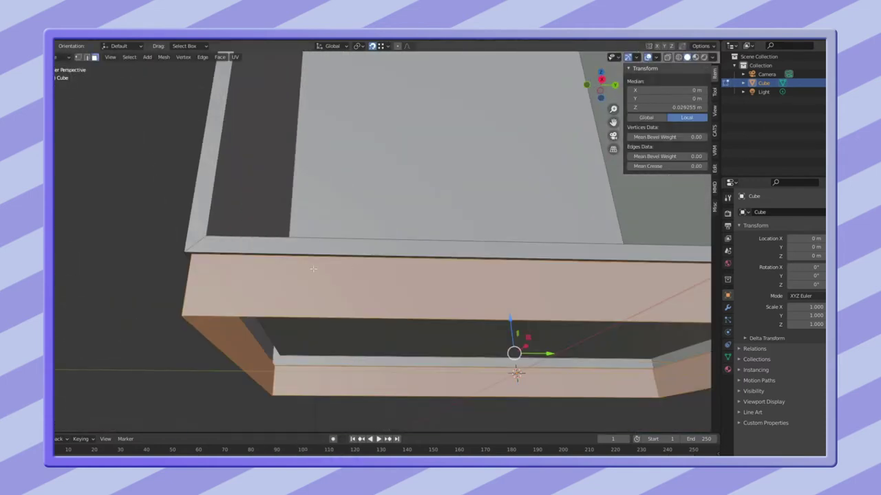
key(p)
click(269, 345)
click(241, 310)
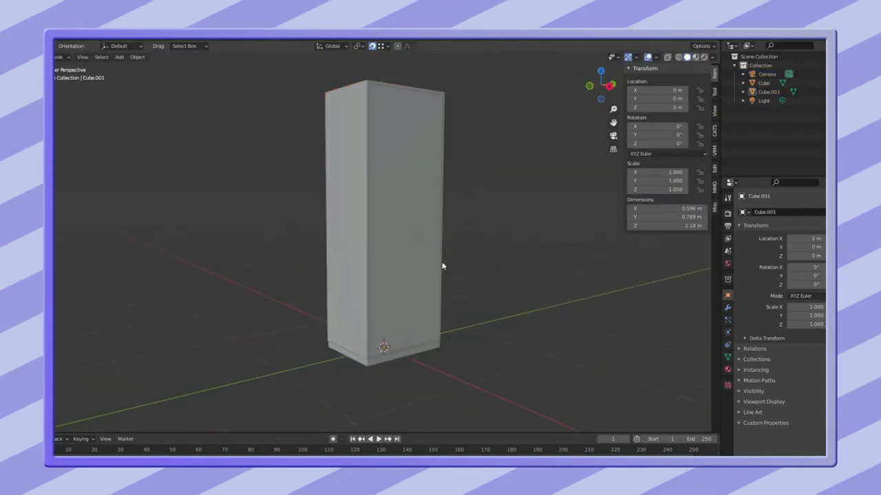
Step: Frame the selected door faces in the side orthographic view
key(KP_Decimal)
key(KP_3)
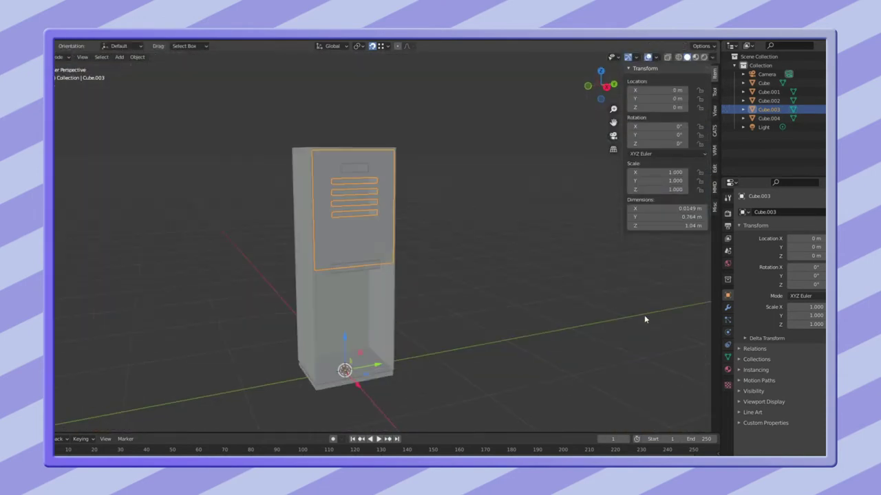
Step: Add a Mirror modifier to Cube.003 to copy the vents downward, then select the frame's right side
click(727, 309)
click(754, 212)
click(692, 321)
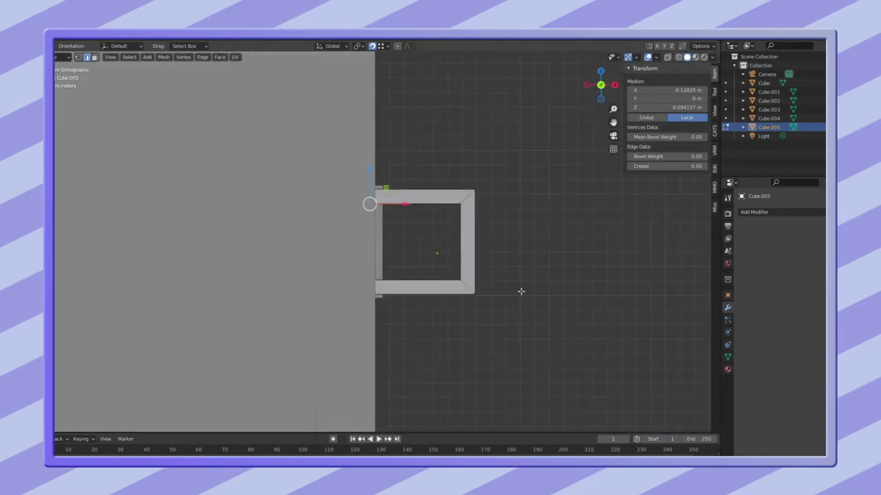
click(468, 242)
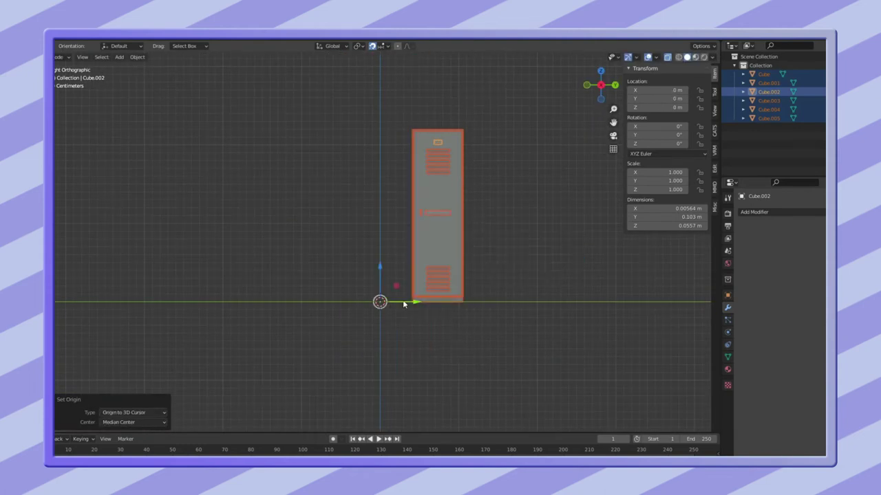
Step: Set the selected parts' origin to the 3D cursor and slide the latch plate along Y
right_click(344, 252)
click(432, 262)
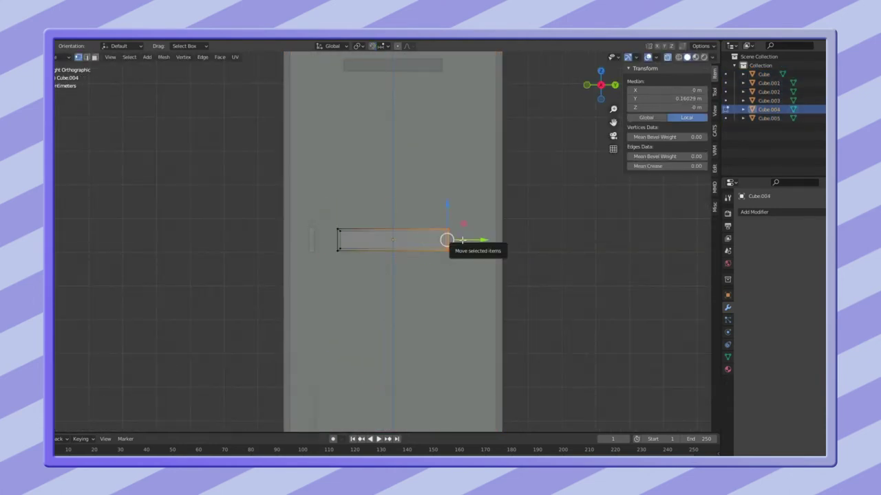
scroll(447, 248, down, 2)
drag(426, 240, 418, 238)
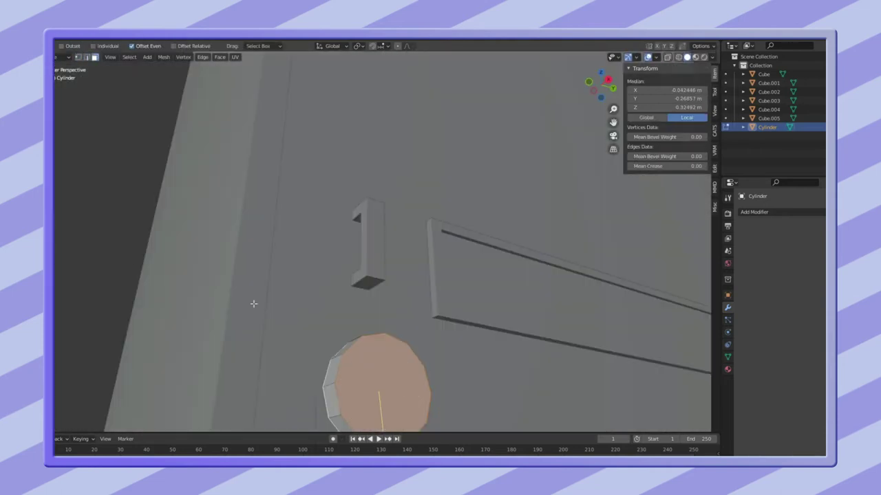
Step: Scale the cylinder, extrude its face outward and position it as the padlock below the latch
mouse_move(253, 304)
middle_down()
mouse_move(389, 419)
mouse_move(383, 425)
middle_up()
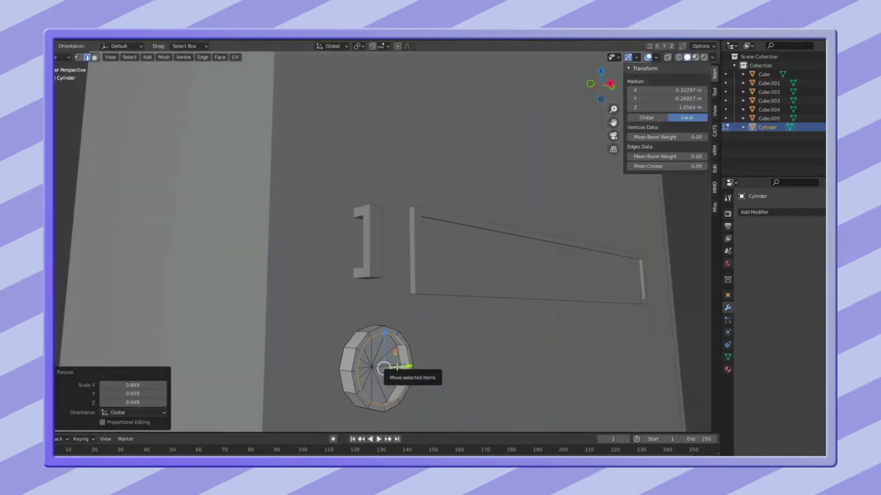
drag(397, 366, 429, 368)
mouse_move(397, 331)
middle_down()
mouse_move(338, 339)
mouse_move(464, 365)
middle_up()
key(s)
click(370, 352)
key(e)
click(435, 365)
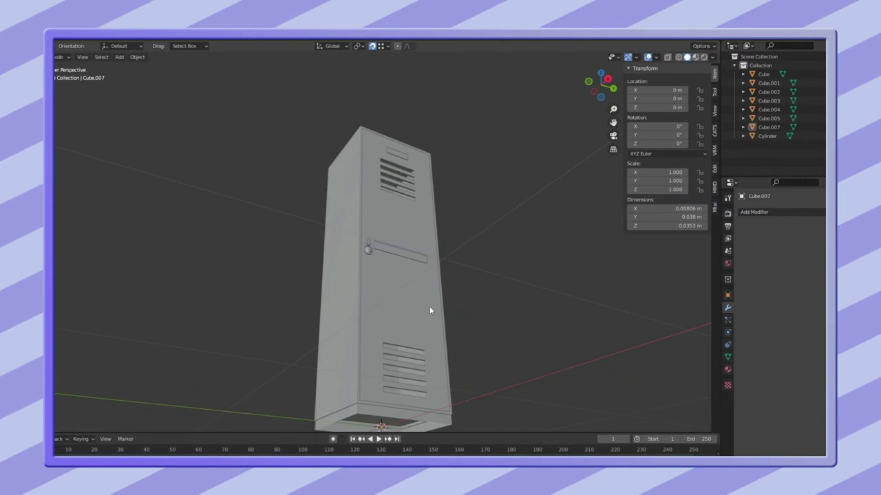
Step: Bevel the padlock's edges and dial, then reposition the dial's centre vertex
mouse_move(431, 310)
middle_down()
mouse_move(368, 310)
mouse_move(394, 169)
middle_up()
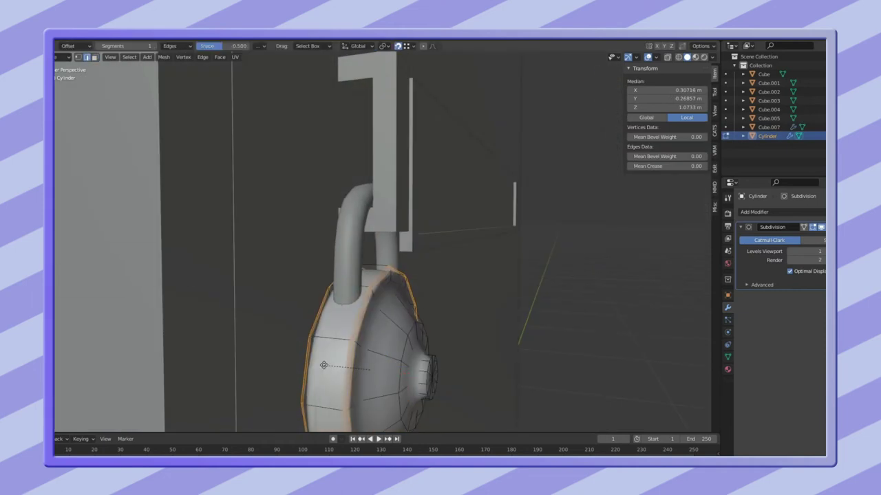
click(323, 364)
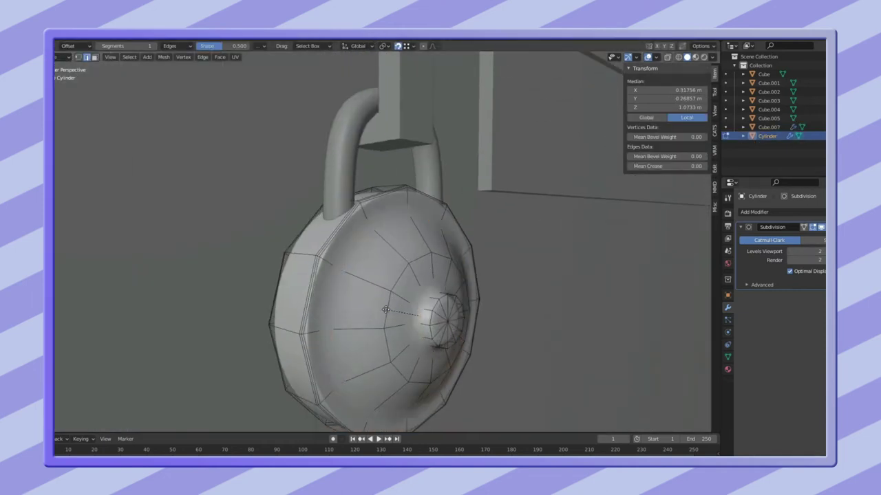
click(386, 310)
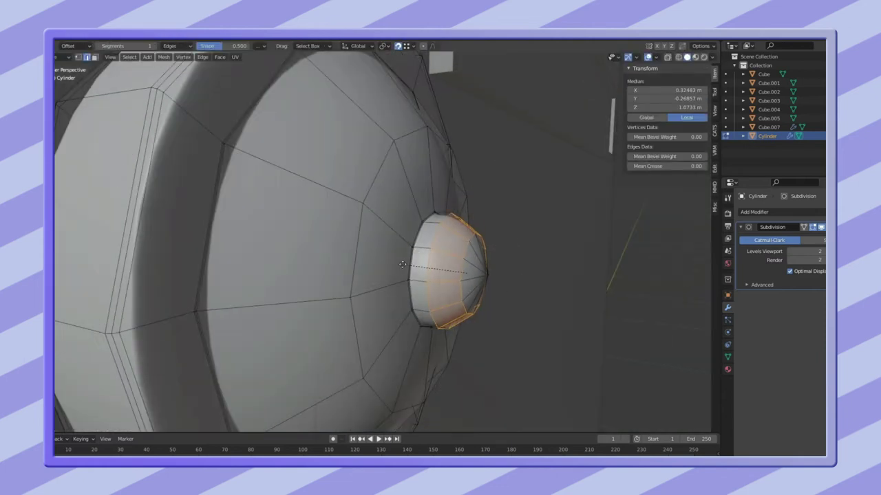
click(403, 265)
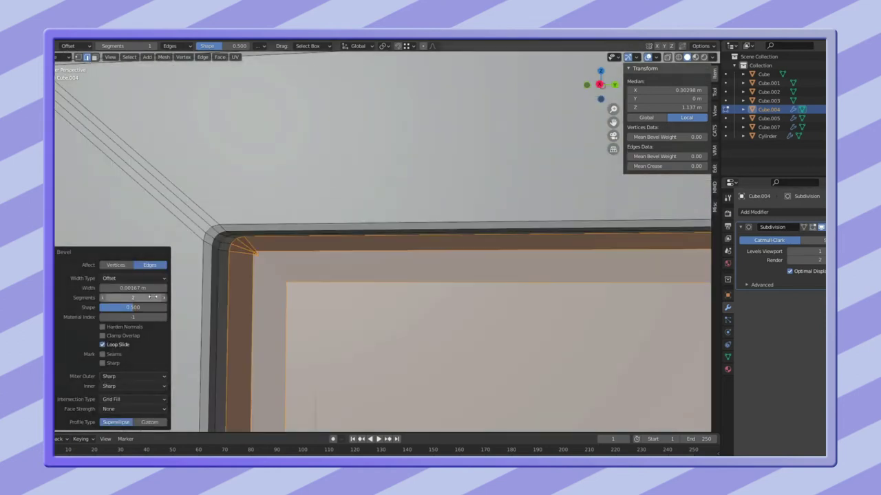
Step: Set Cube.003's vent-slot bevel width to 0.004 m and scroll back through its modifier settings
double_click(146, 287)
text(.002)
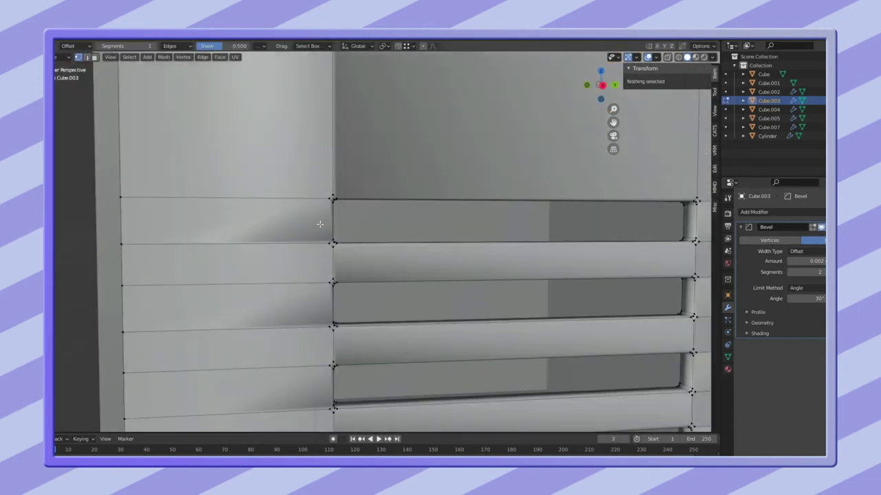
scroll(338, 250, up, 4)
scroll(339, 256, up, 2)
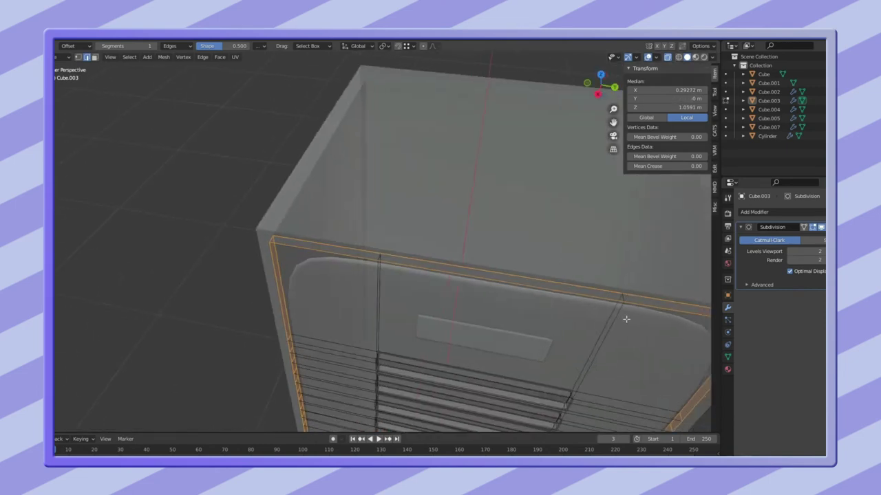
Step: View the locker edge-on from the back for its 0.001 m, 3-segment edge bevel
key(ctrl+KP_1)
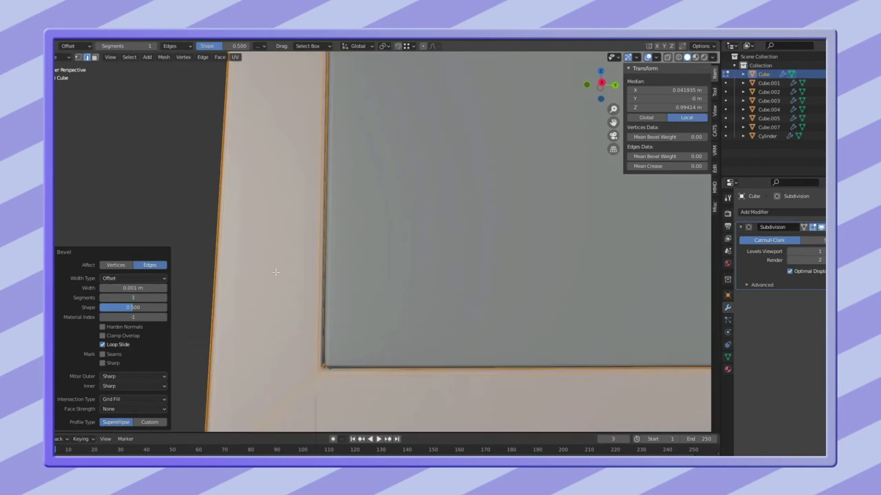
scroll(314, 278, down, 5)
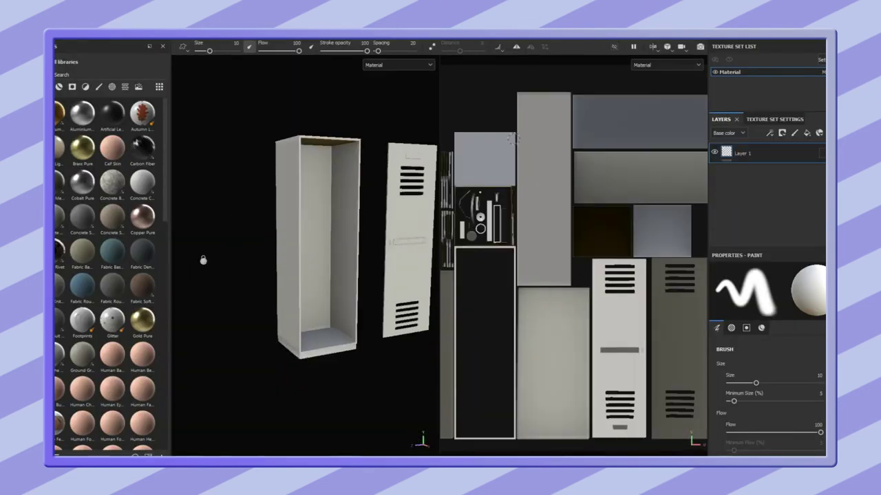
drag(112, 293, 757, 155)
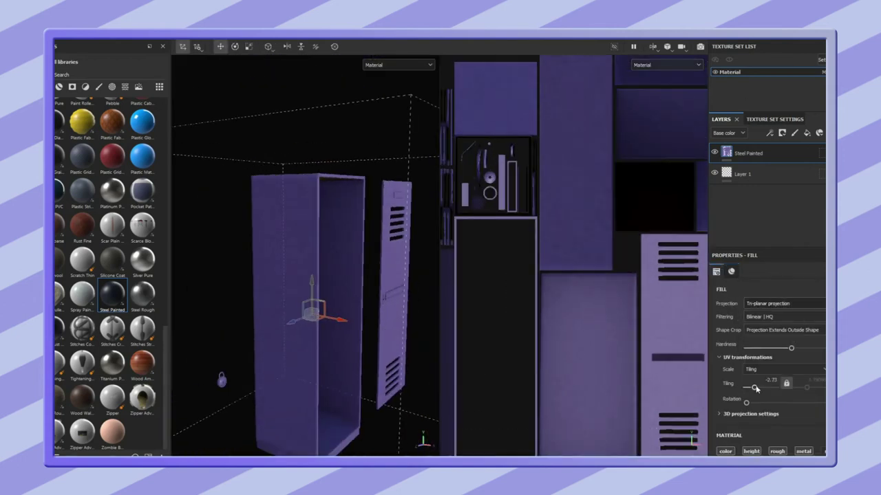
mouse_move(755, 389)
mouse_down()
mouse_move(732, 383)
mouse_move(753, 389)
mouse_up()
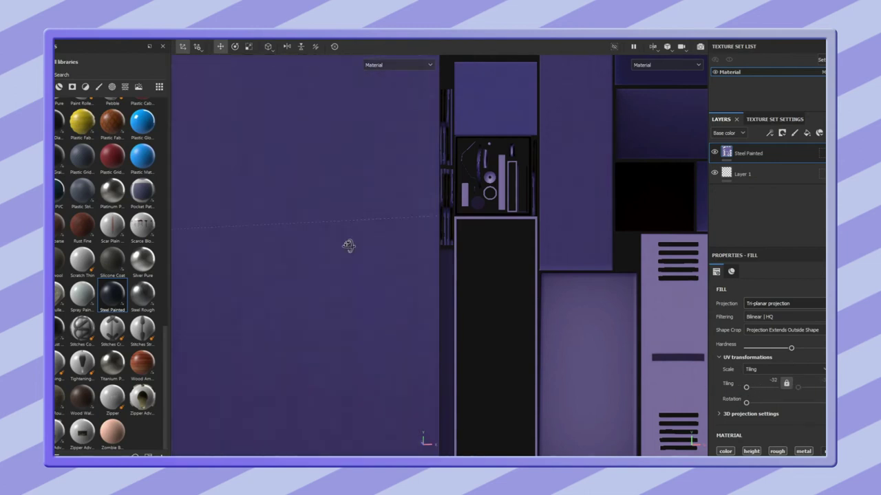
click(750, 413)
scroll(786, 371, down, 2)
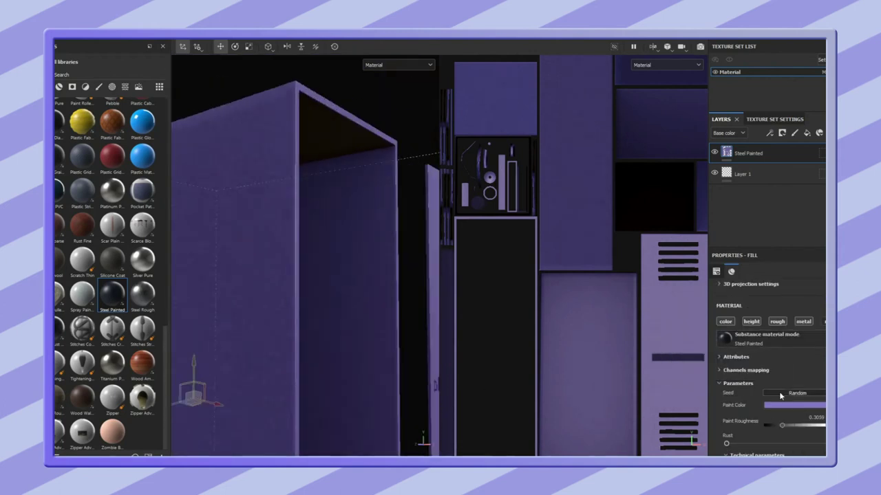
drag(781, 425, 804, 426)
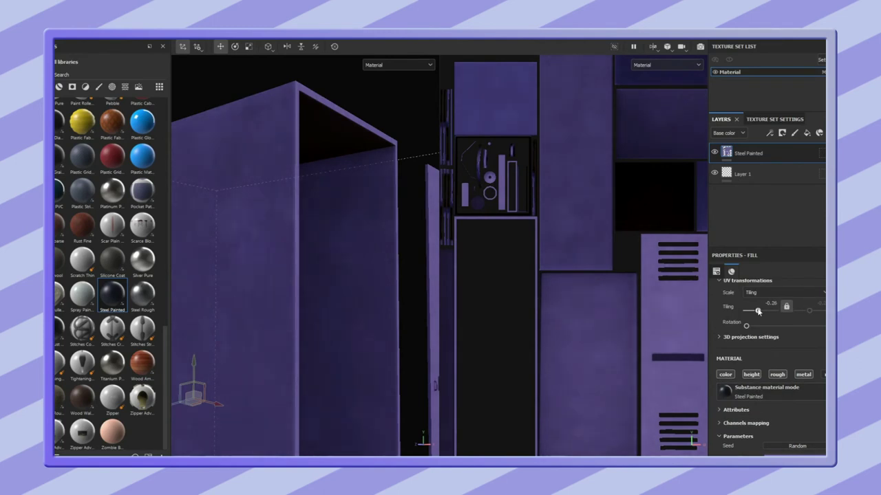
mouse_move(337, 334)
alt+mouse_down()
mouse_move(349, 269)
mouse_move(285, 309)
mouse_move(359, 198)
alt+mouse_up()
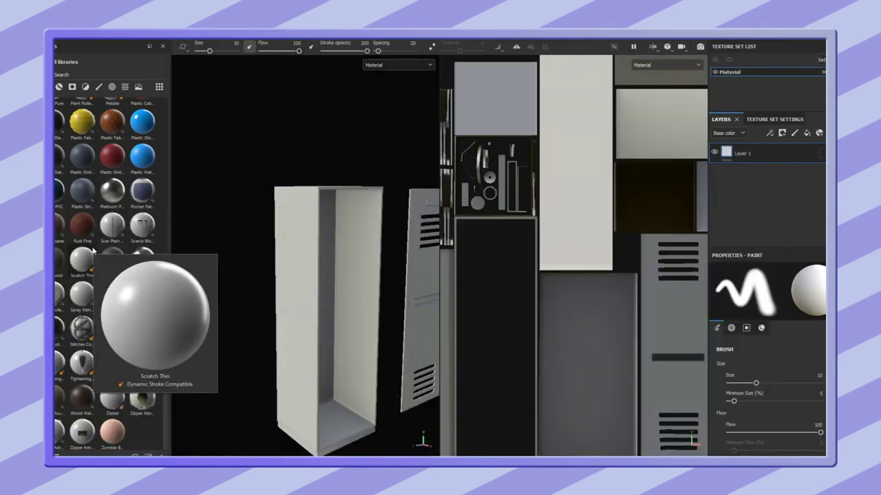
Step: Apply Plastic Matte Pure as a fill layer on the locker and stack a new fill layer above it
drag(143, 372, 616, 232)
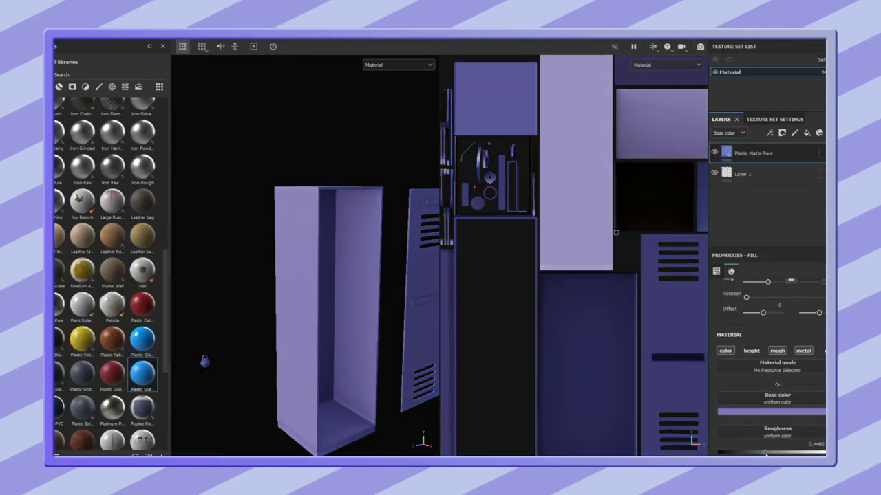
alt+drag(289, 327, 311, 328)
alt+drag(362, 351, 360, 369)
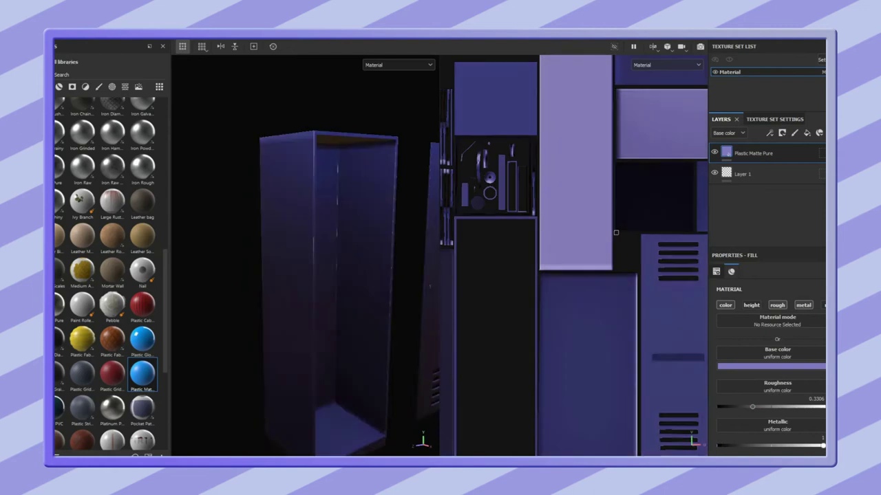
click(807, 132)
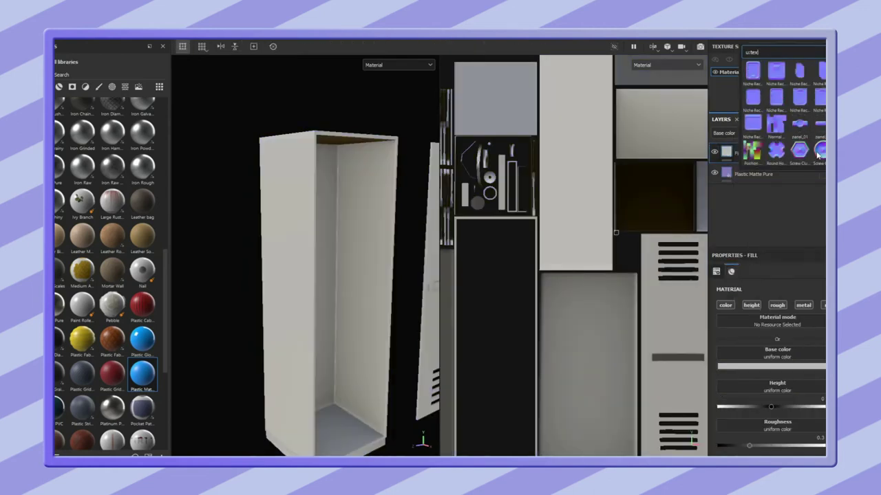
Step: Give Fill layer 1 a noise texture with roughness 0.3714 and add an Iron Rough layer on top
text(noise)
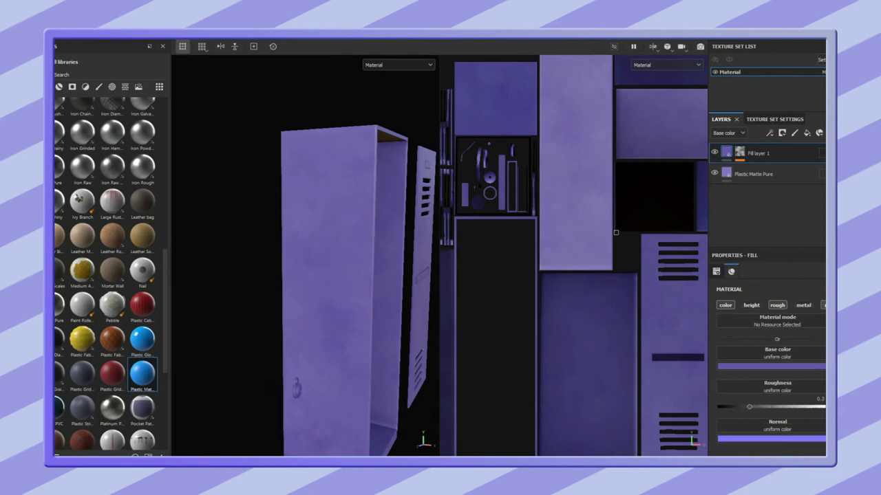
drag(749, 407, 757, 407)
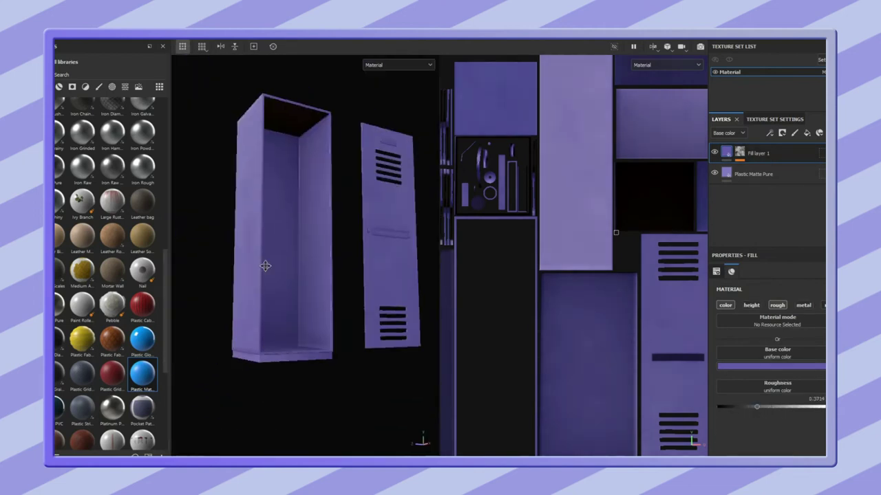
drag(142, 167, 251, 337)
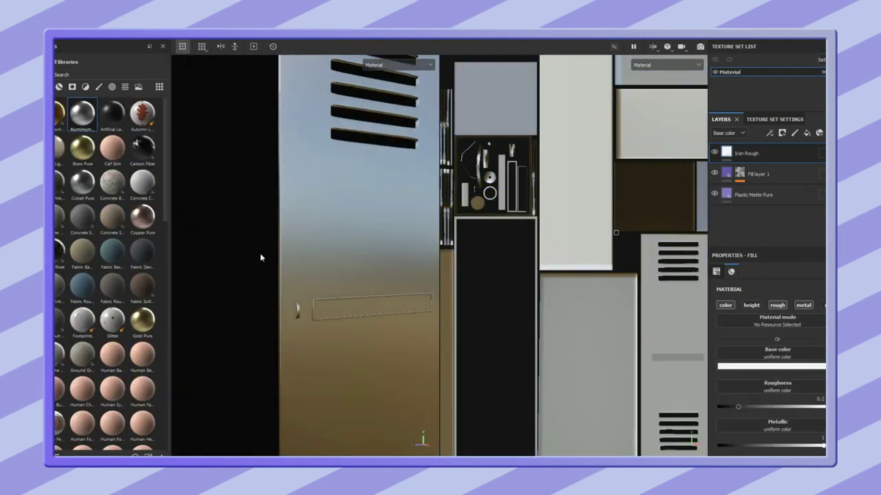
Step: Add a black mask to the Iron Rough layer
click(795, 151)
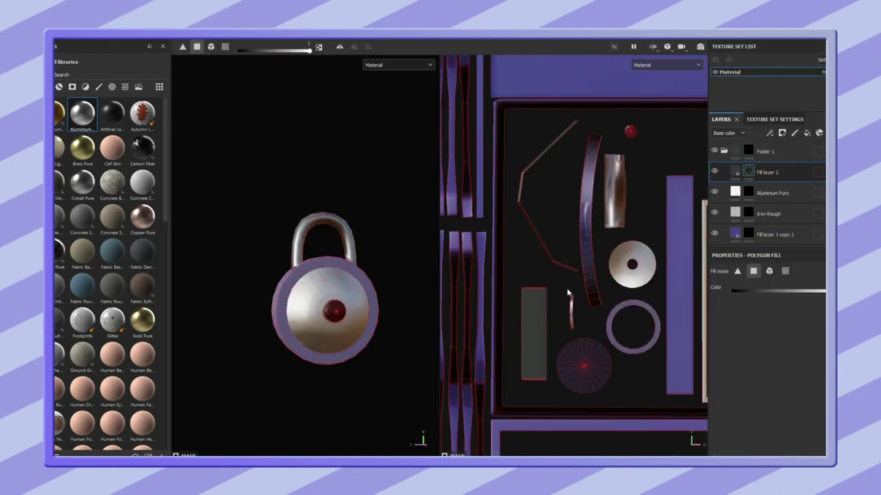
Step: Polygon-fill the padlock disc centre and set up the Basic Hard brush at size about 2.35
scroll(630, 271, up, 3)
click(630, 271)
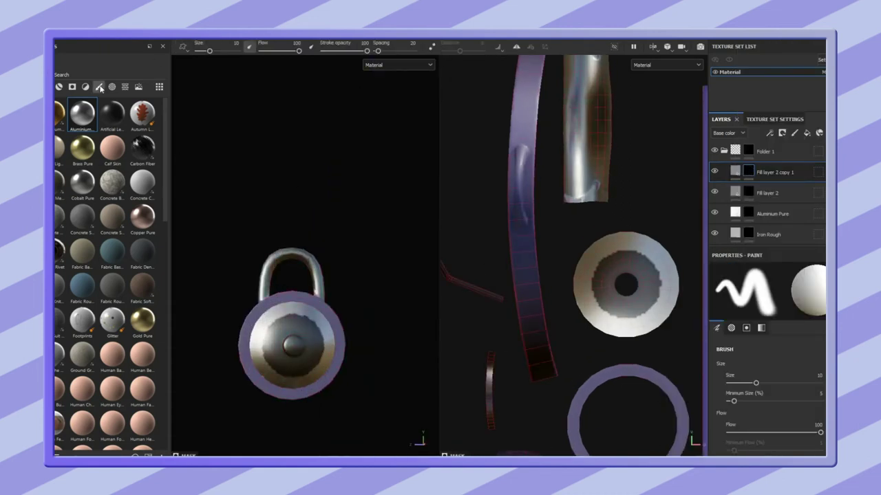
click(100, 87)
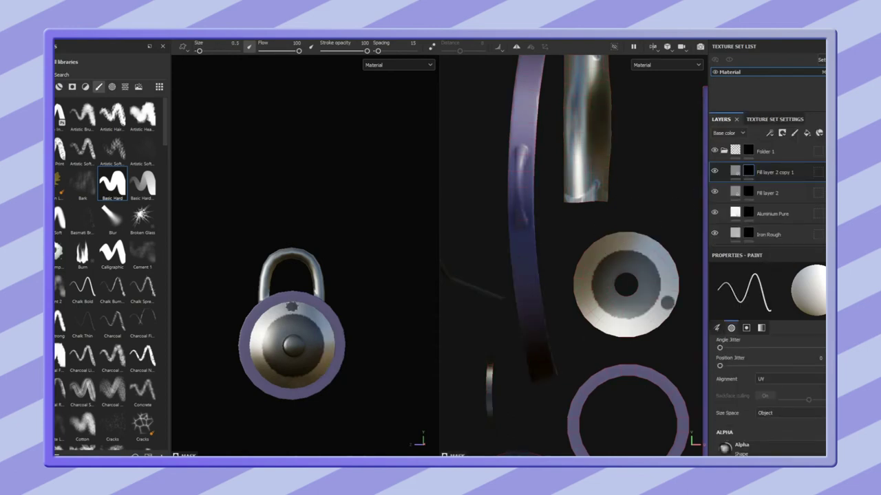
scroll(293, 323, up, 3)
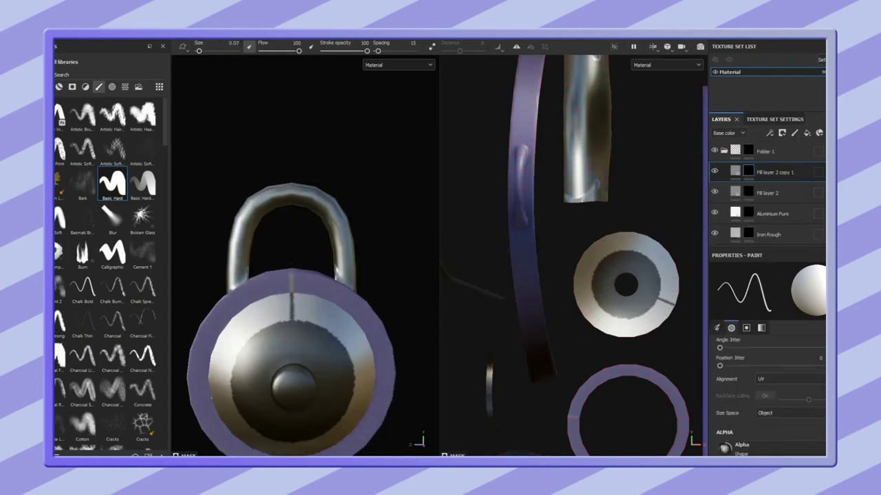
scroll(332, 319, down, 2)
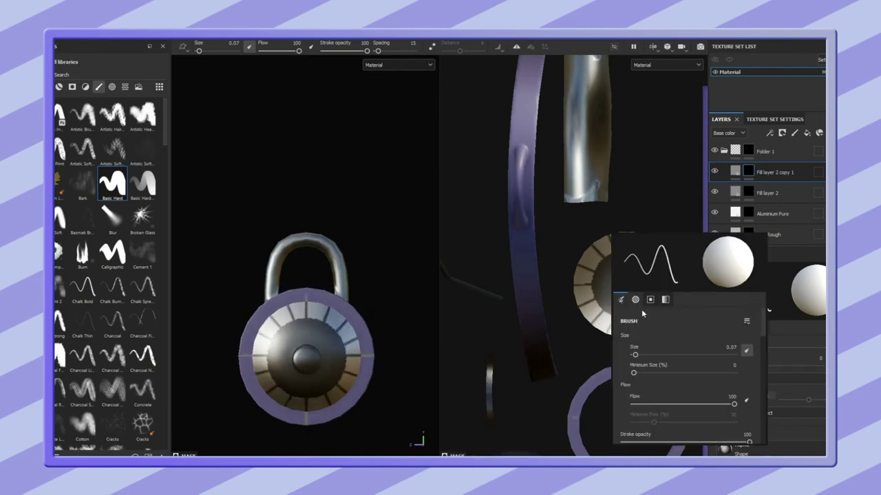
ctrl+right_drag(592, 282, 634, 282)
scroll(582, 417, down, 2)
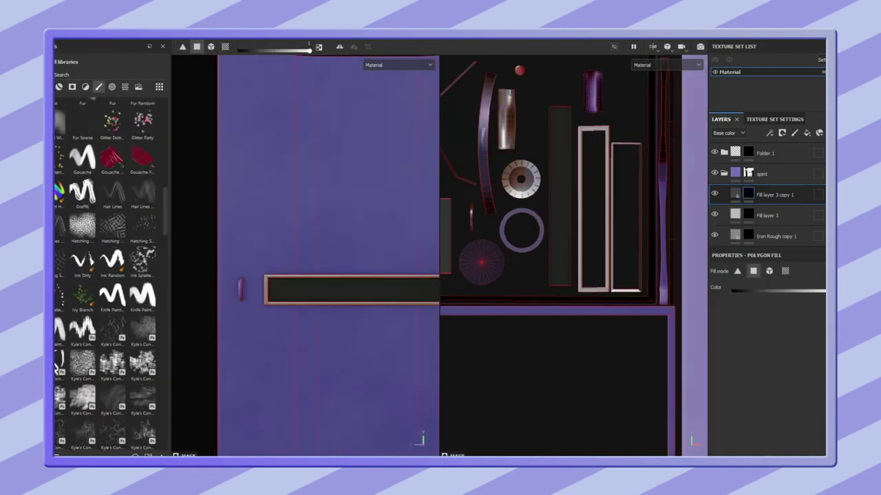
Step: Frame the locker door, orbit around it, and add a white Fill layer 4 on top
key(1)
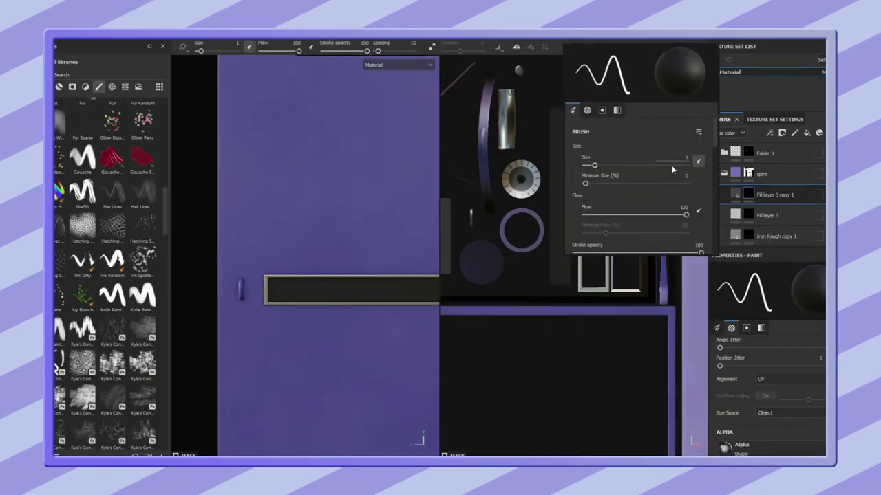
scroll(543, 344, up, 2)
key(f)
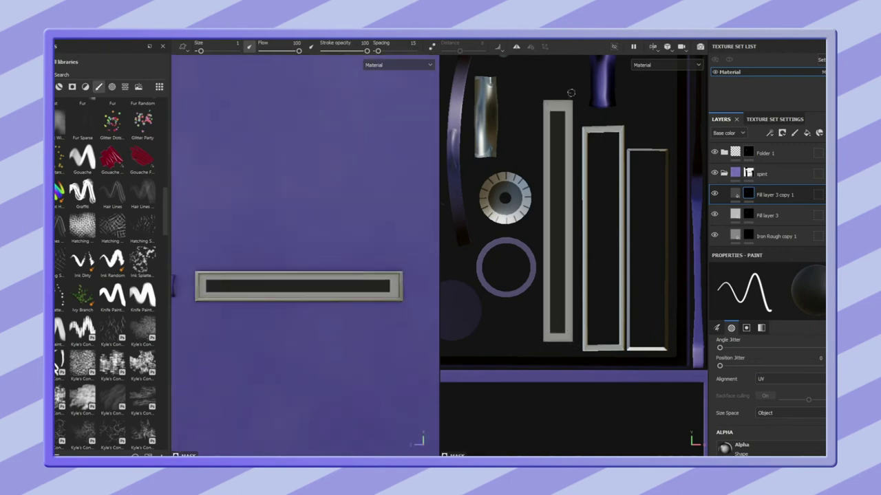
click(735, 195)
mouse_move(281, 320)
alt+mouse_down()
mouse_move(412, 324)
mouse_move(208, 305)
alt+mouse_up()
click(60, 88)
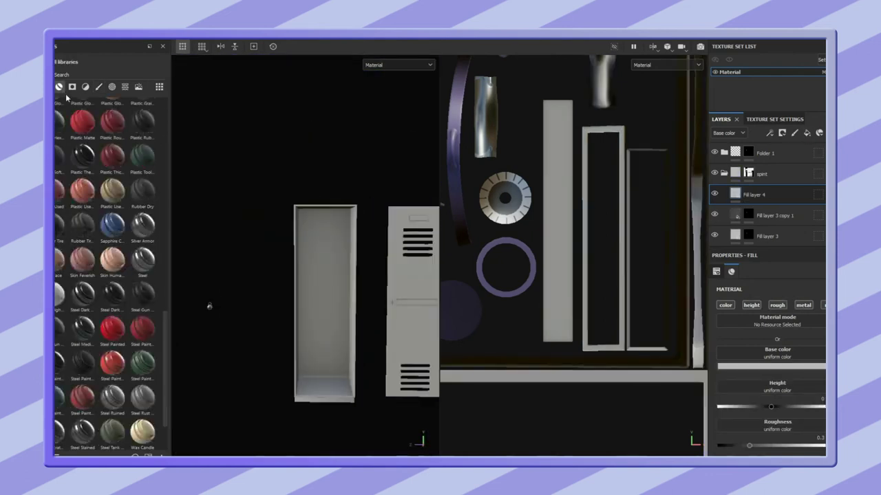
Step: Apply the Sand smart mask to the copied Fill layer 4 in Material view
click(72, 86)
drag(112, 258, 764, 195)
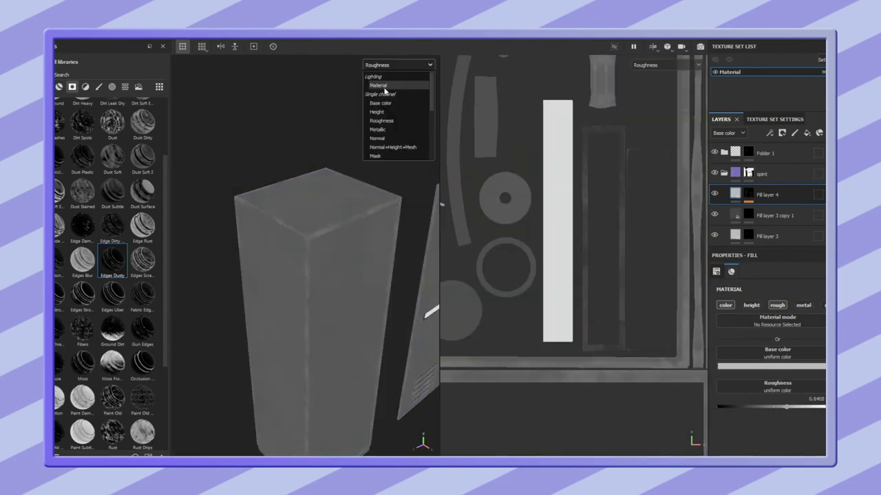
click(377, 85)
click(817, 195)
alt+drag(425, 225, 385, 227)
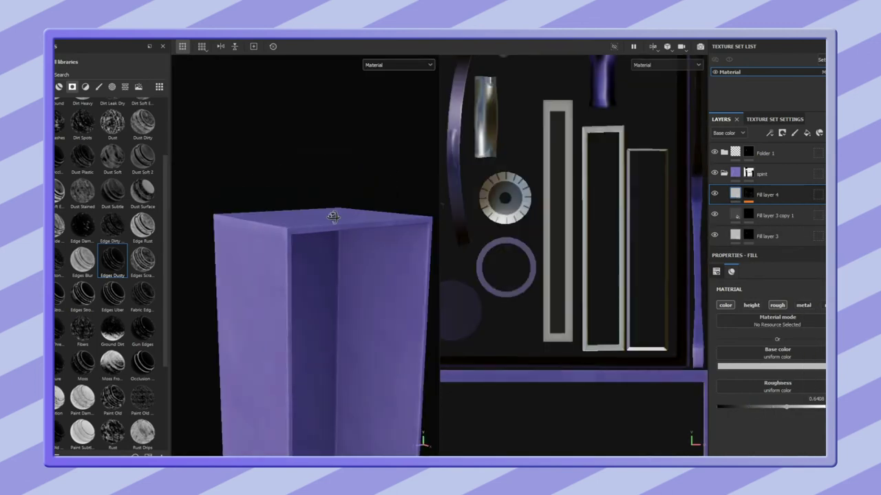
scroll(83, 333, down, 5)
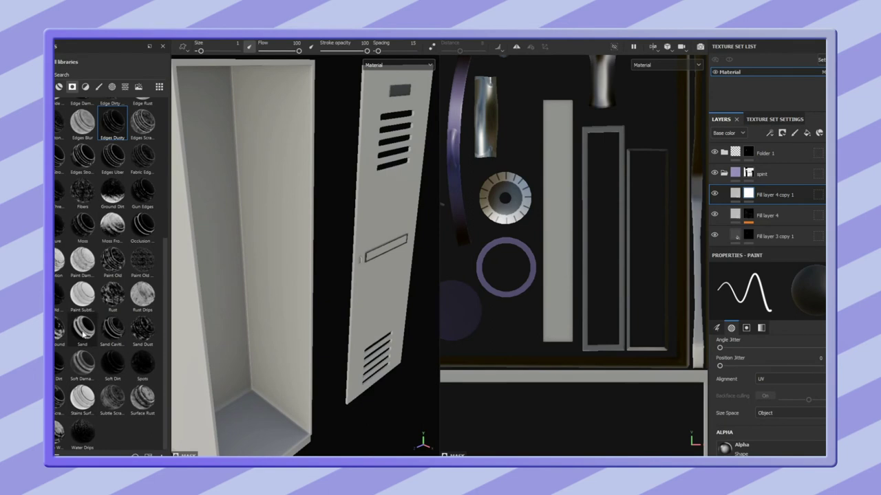
drag(82, 333, 763, 196)
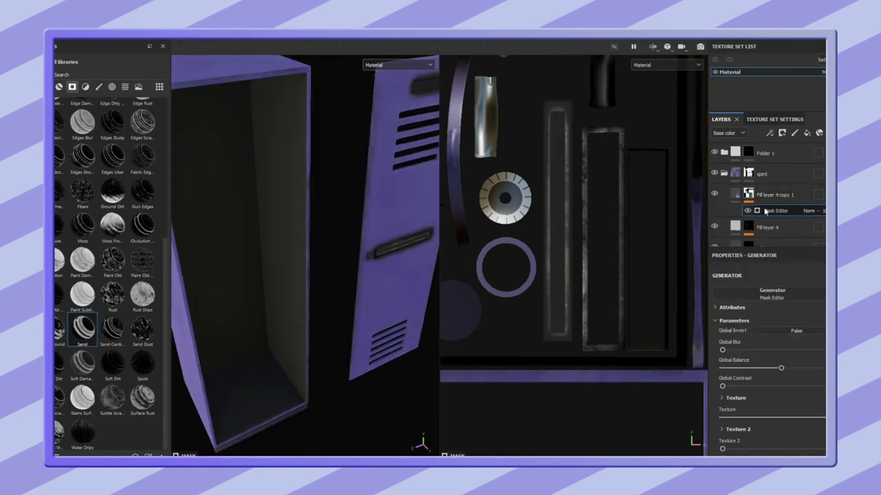
Step: Lower the mask's Global Balance and AO, and set the base colour to greyish-pink E0DADA
drag(781, 368, 739, 369)
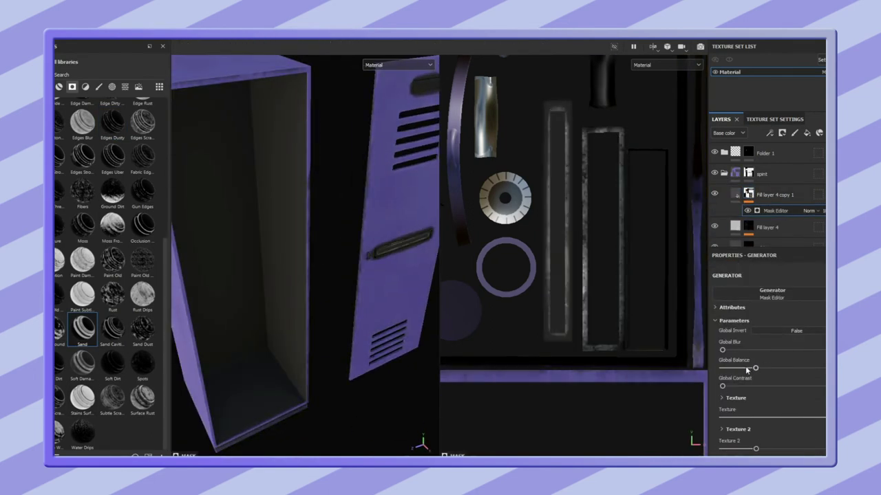
scroll(757, 399, down, 2)
drag(755, 427, 744, 427)
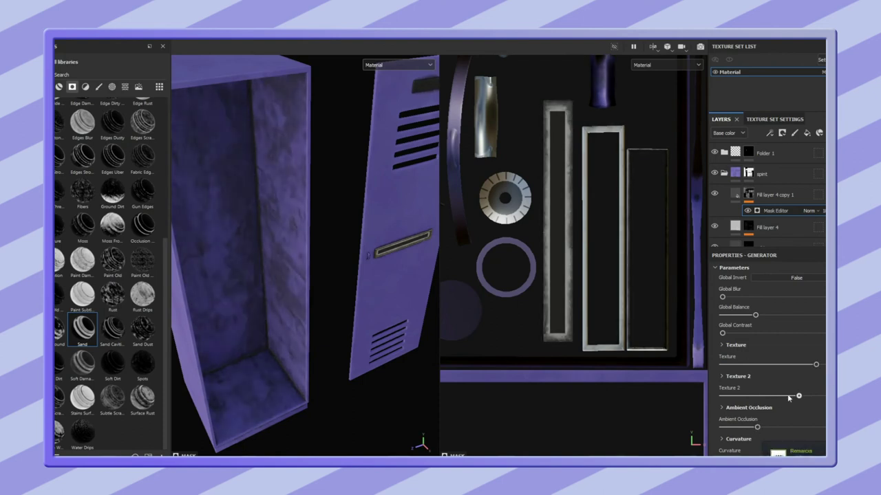
scroll(763, 397, down, 5)
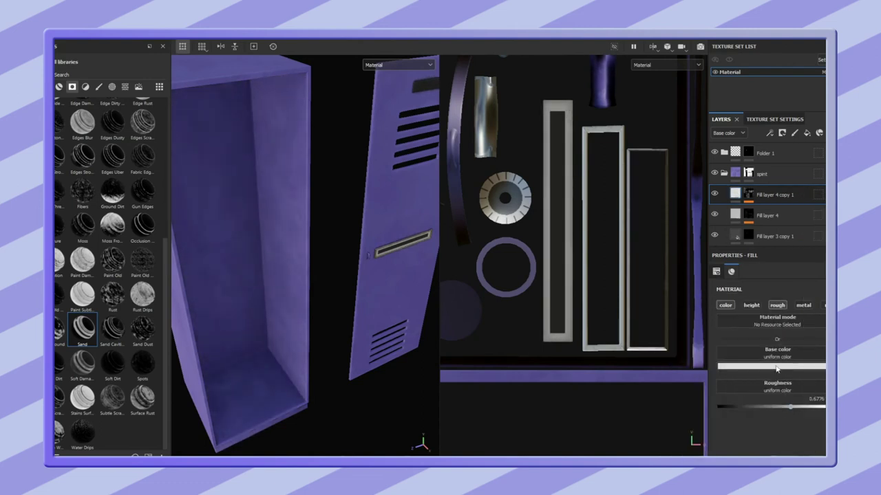
click(677, 336)
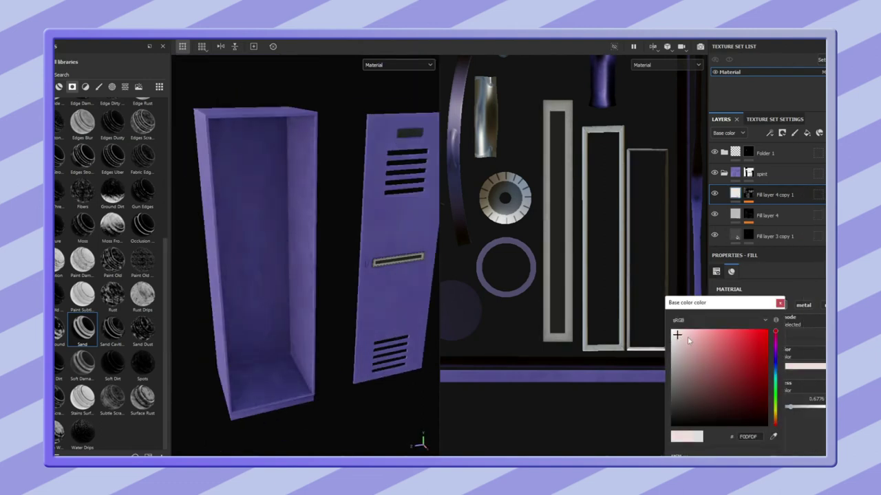
click(673, 339)
scroll(311, 304, up, 5)
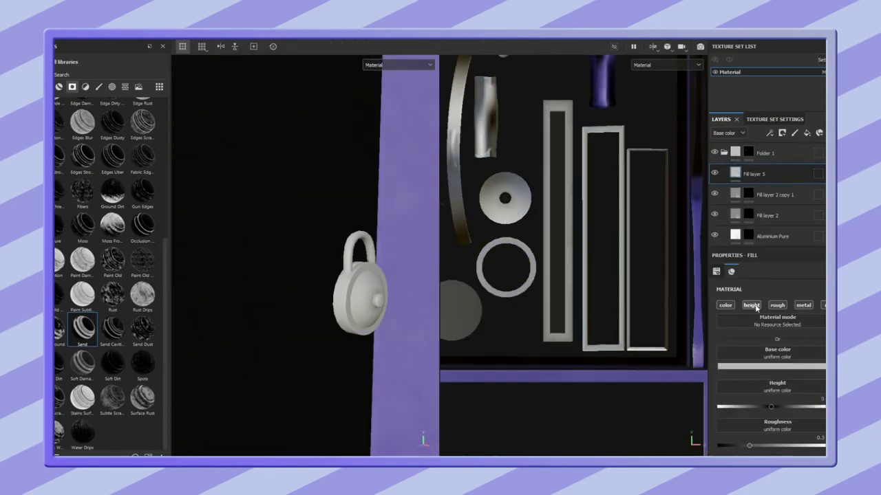
Step: Add Fill layer 6 with a curvature-driven wear mask on the padlock
scroll(720, 197, down, 3)
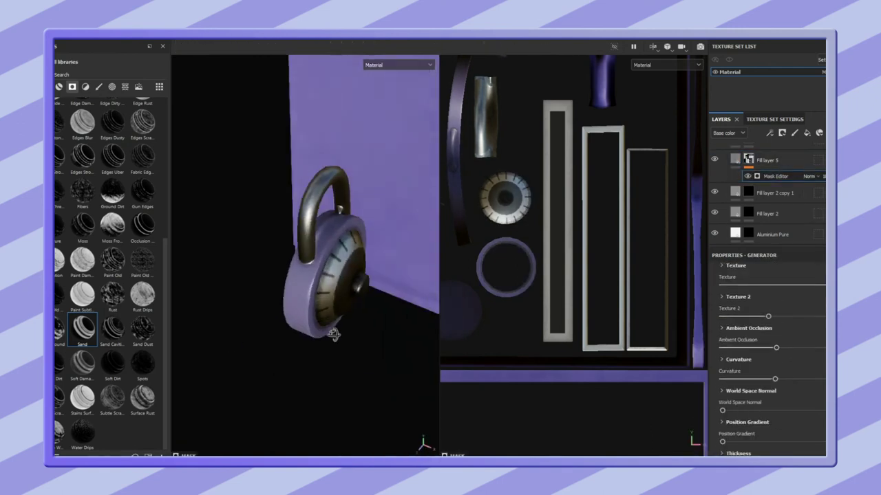
click(807, 133)
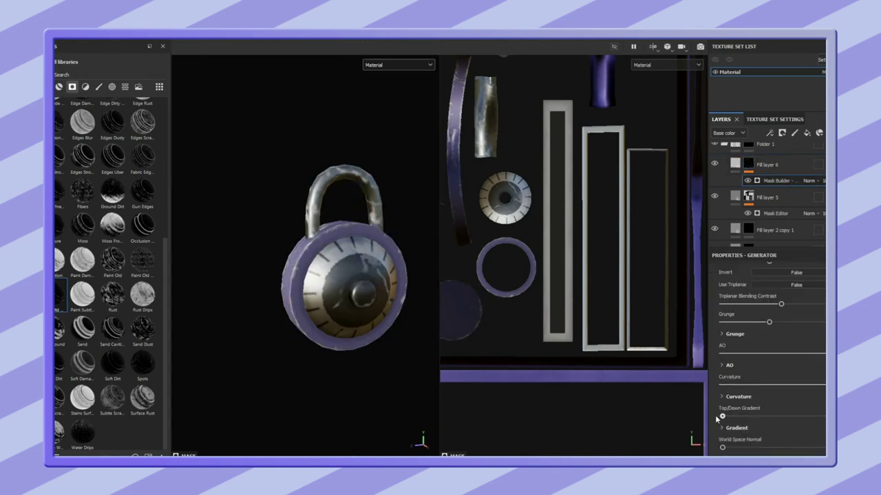
drag(722, 416, 804, 416)
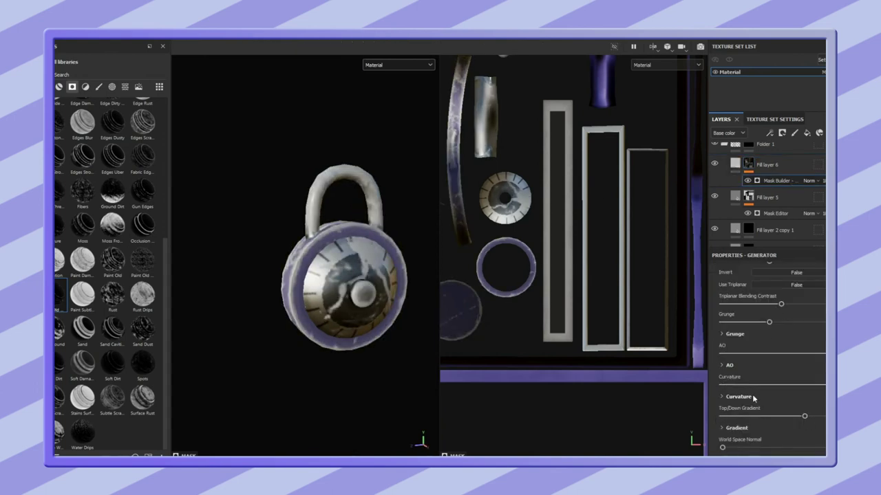
scroll(809, 357, up, 1)
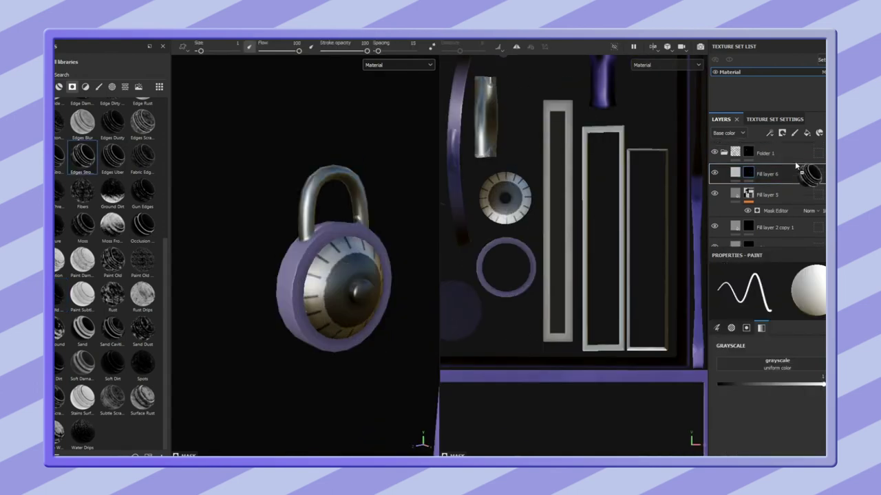
drag(776, 315, 757, 316)
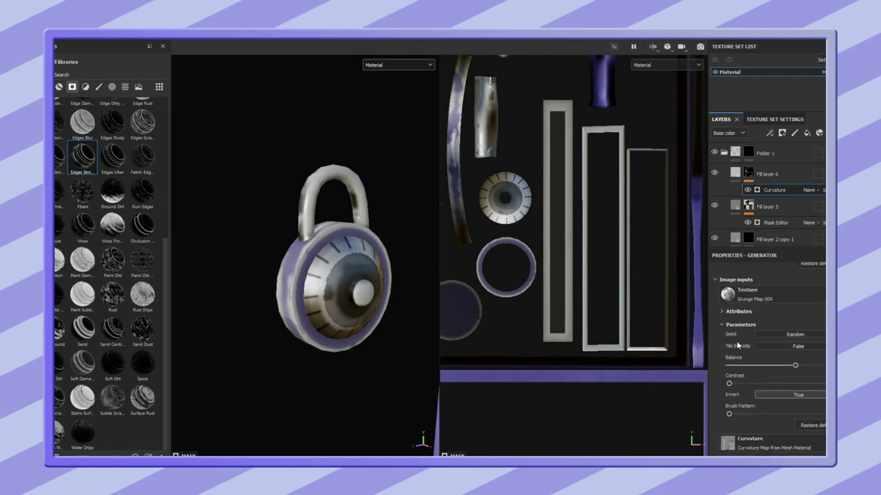
scroll(798, 365, up, 2)
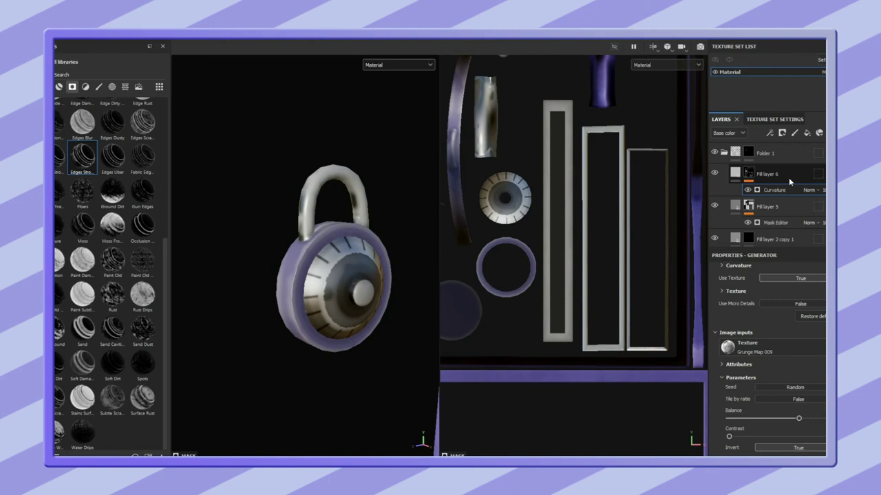
Step: Export the locker textures using the Unreal Engine 4 (Packed) template
click(756, 177)
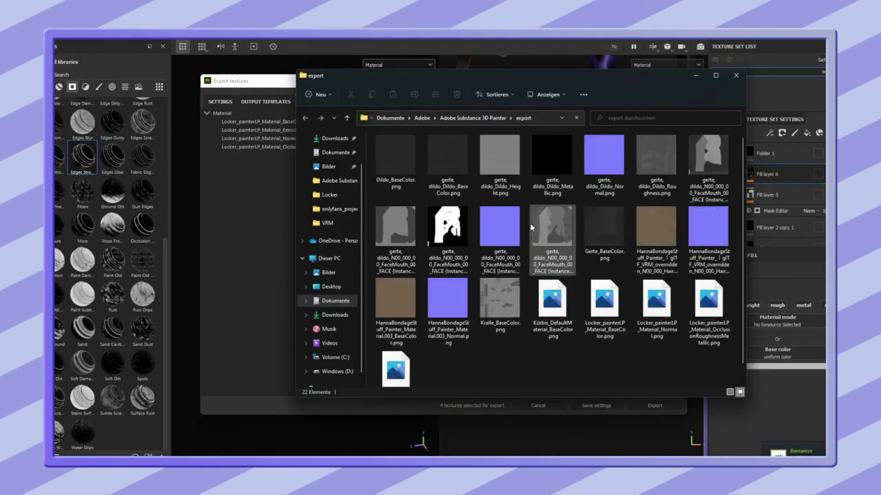
click(607, 332)
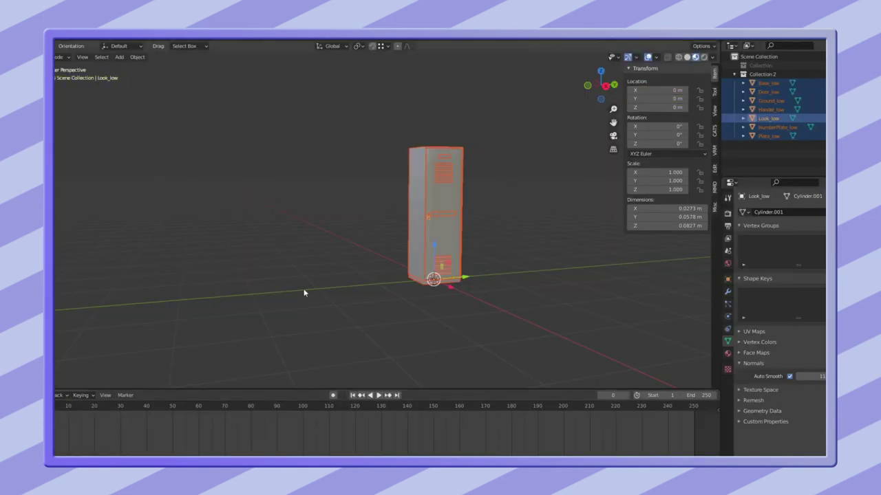
scroll(304, 293, up, 2)
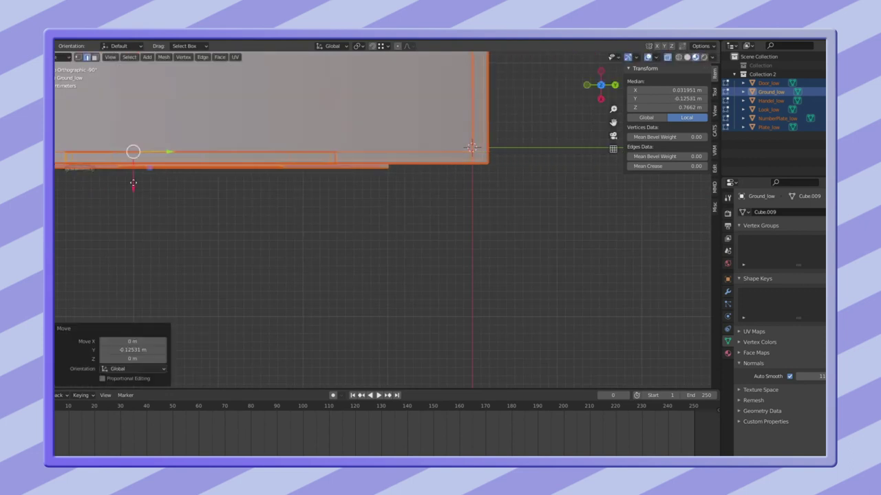
Step: Move the Ground_low mesh -0.12531 m along the Y axis in Edit Mode
scroll(412, 225, down, 2)
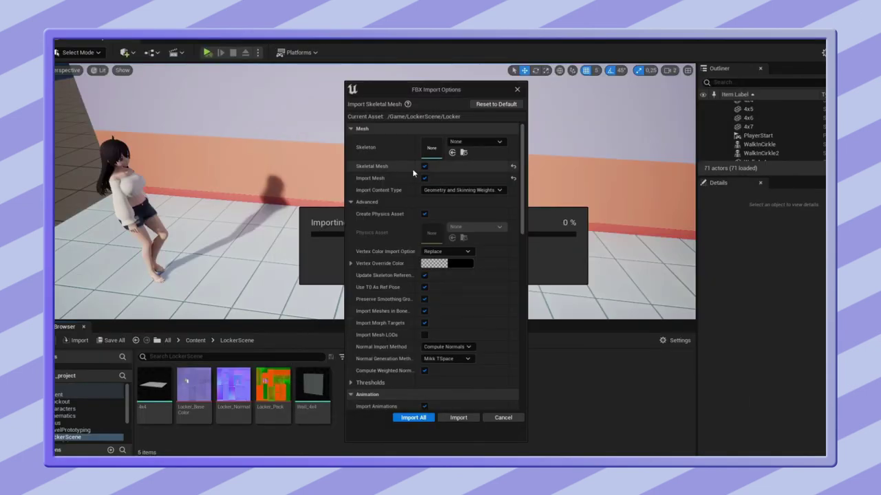
Step: Import the locker FBX as static meshes and open the Locker material instance
click(424, 166)
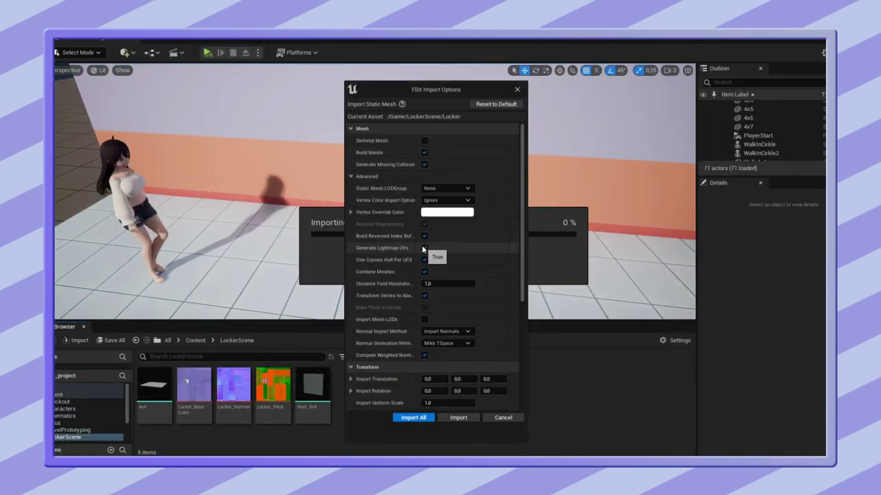
click(458, 417)
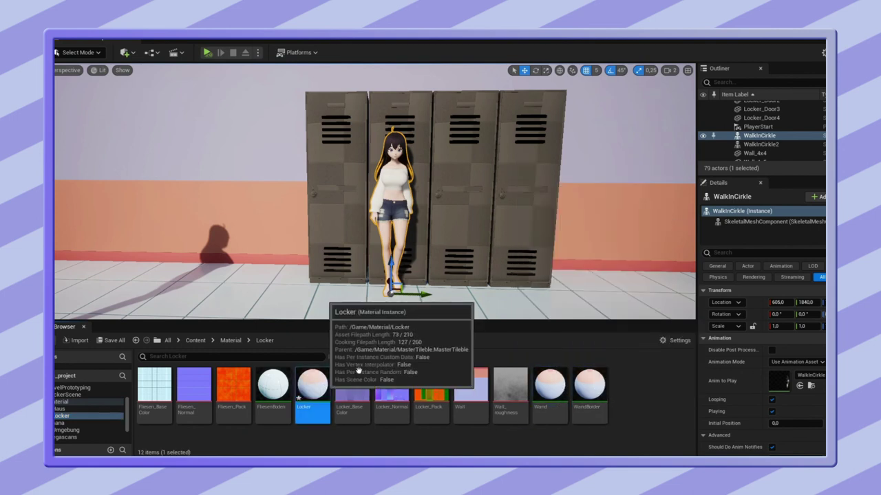
double_click(312, 389)
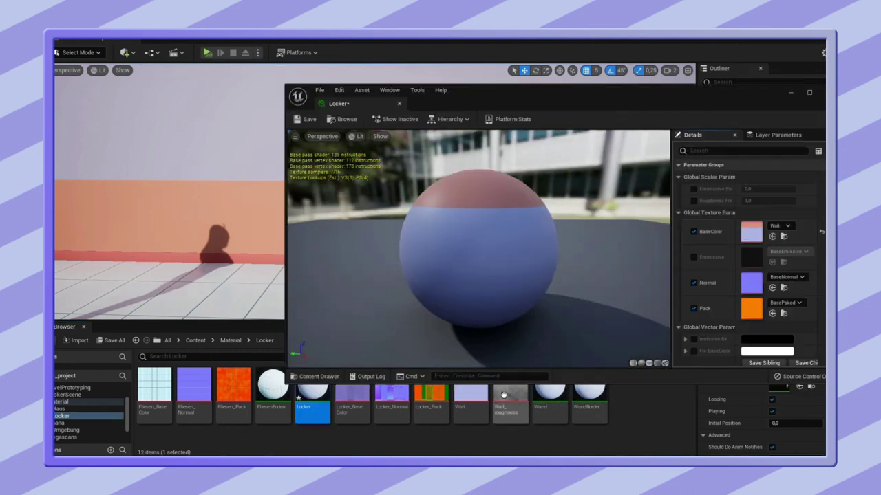